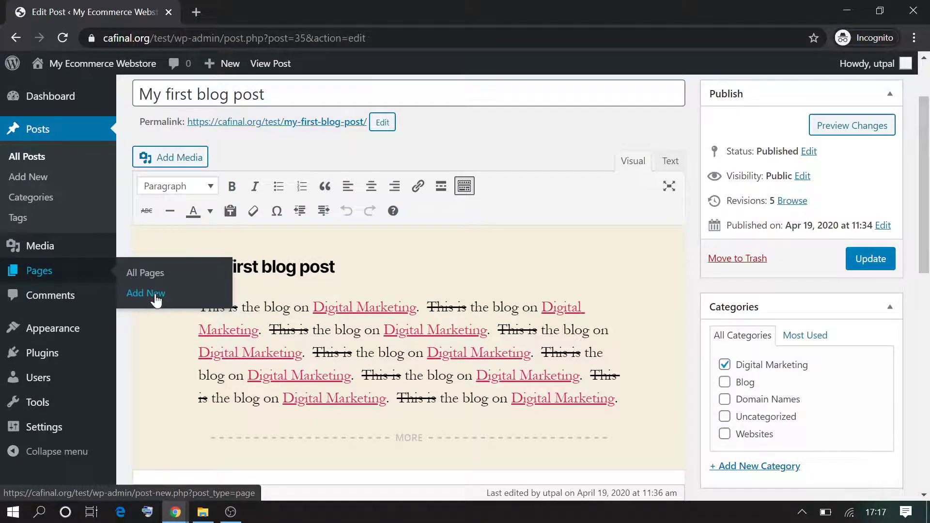
- Create a new page titled "About Us"
left_click(156, 294)
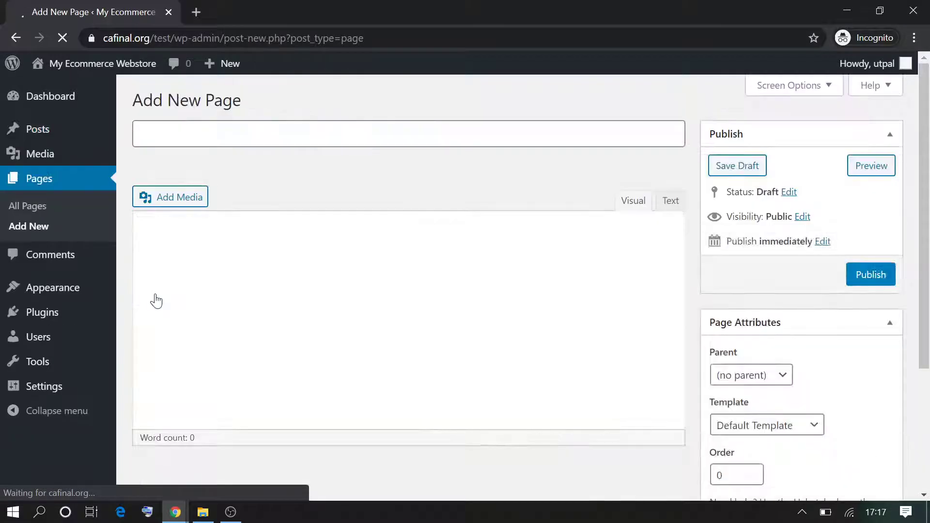
scroll(421, 344, "down", 2)
scroll(422, 344, "up", 2)
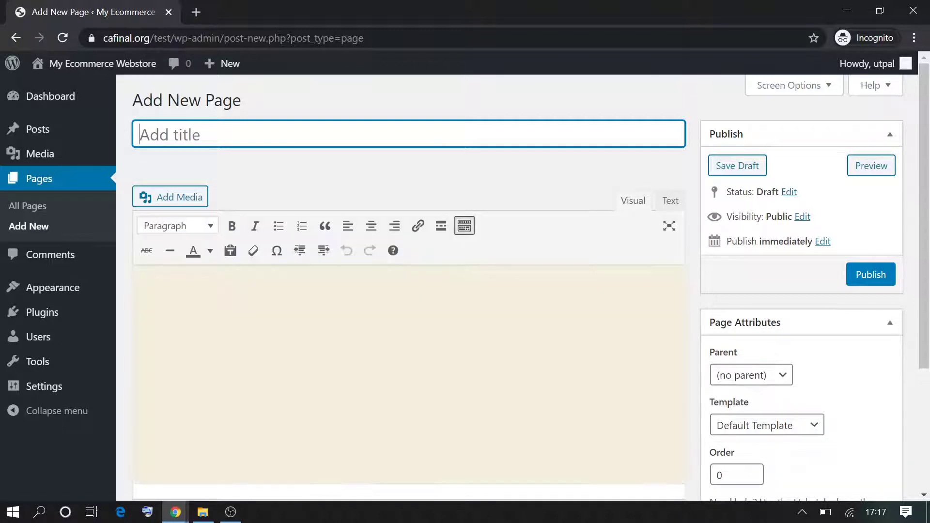
type("A")
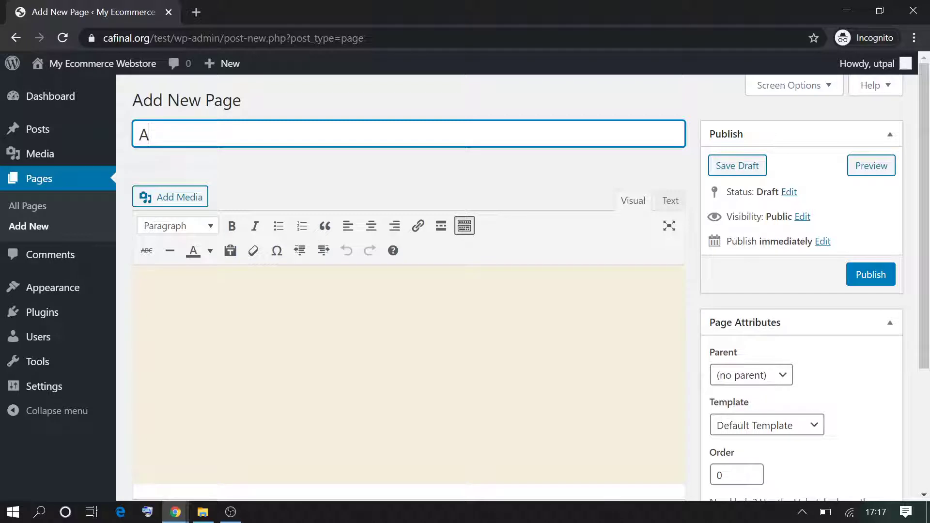
type("bout Us")
- Write "We are in this business since 2010 and love helping companies grow their business digitally." as the page's body text
left_click(198, 293)
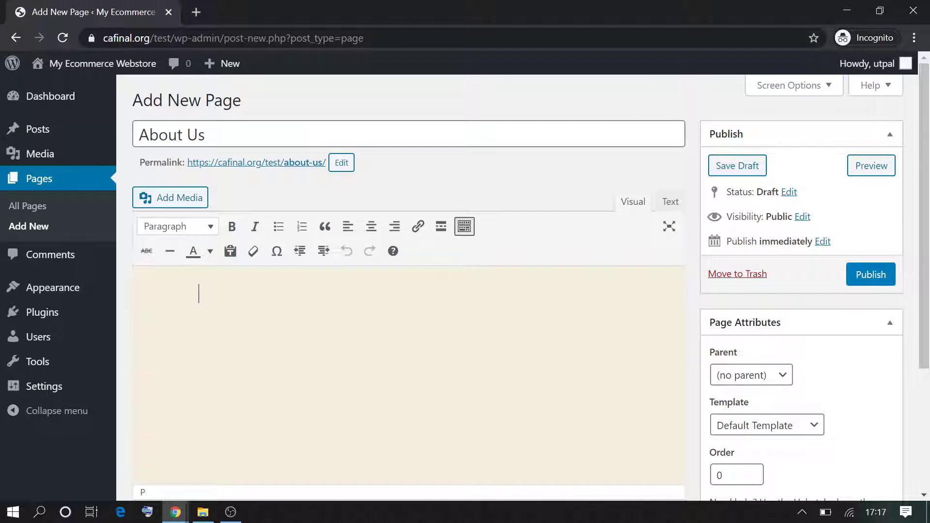
type("We are in bu")
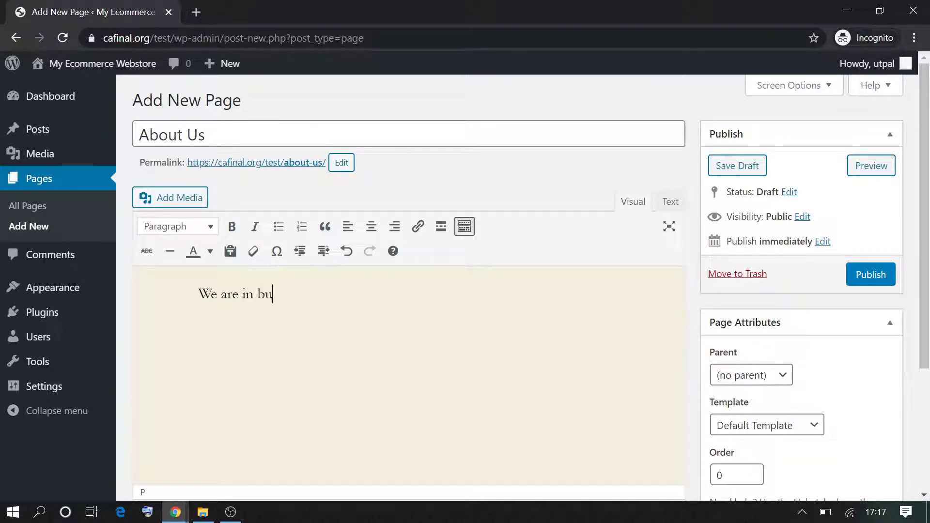
key("BackSpace")
key("BackSpace")
key("BackSpace")
type("this sho")
key("BackSpace")
key("BackSpace")
type("business sin")
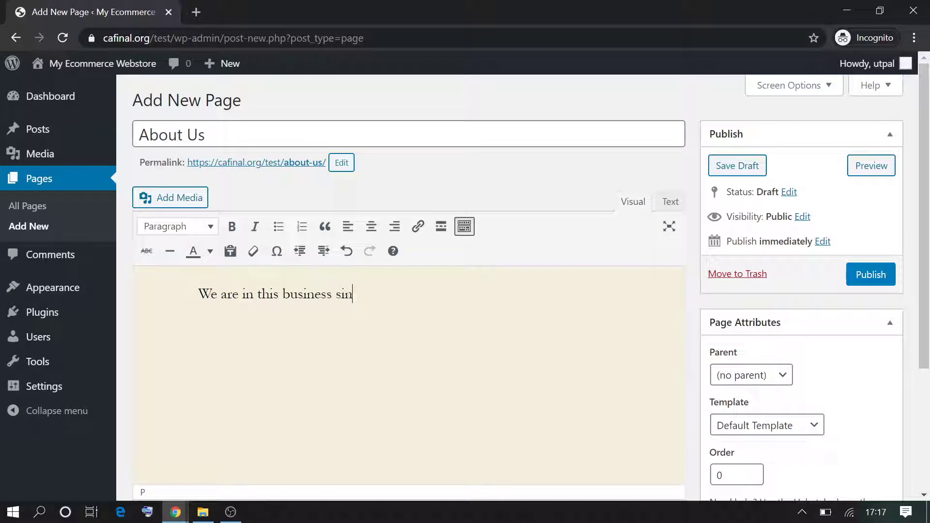
type("ce 2010")
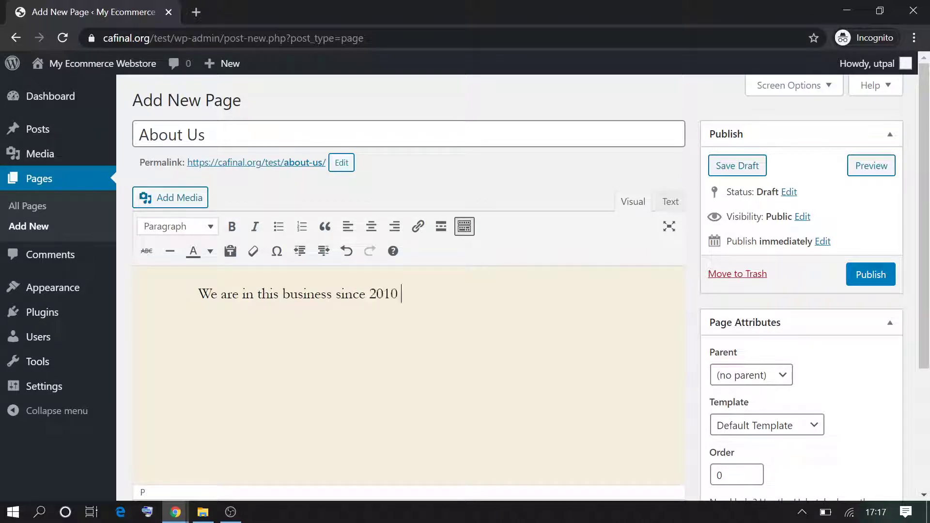
type(" and love helping company")
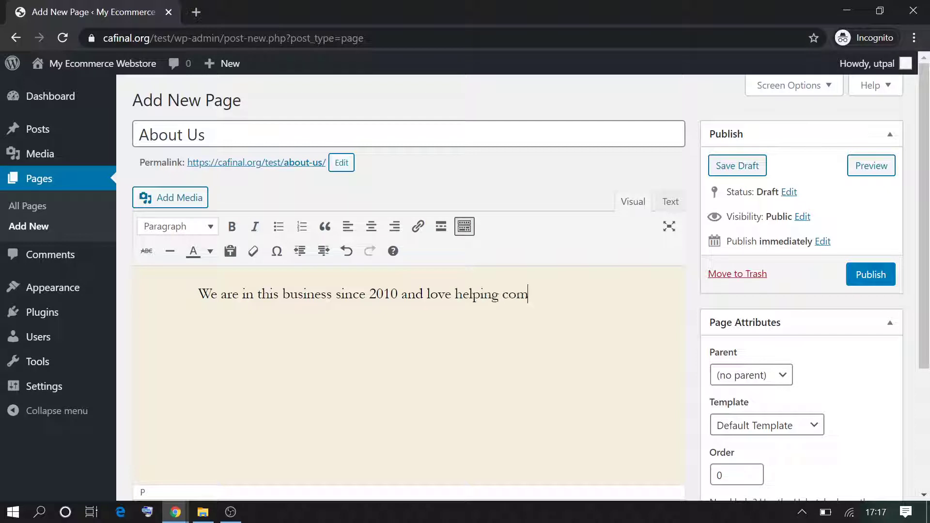
key("BackSpace")
type("ies group t")
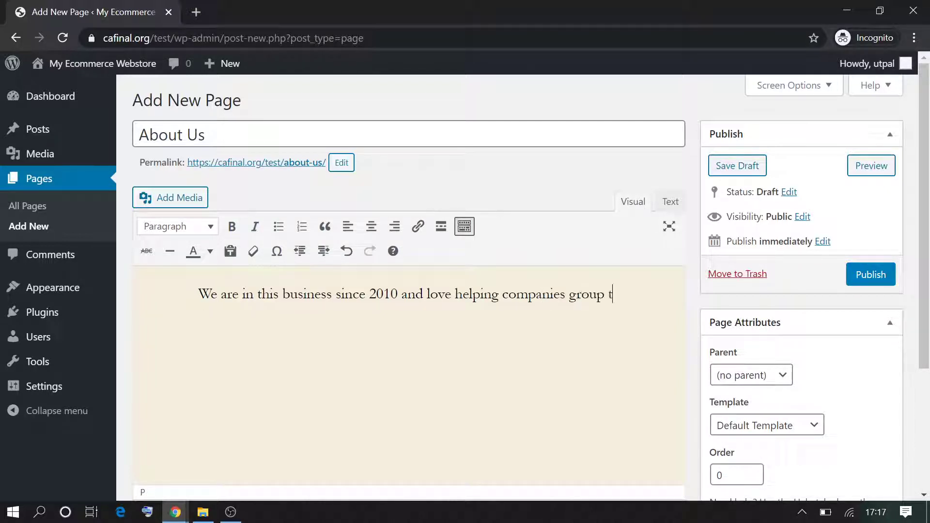
key("BackSpace")
key("BackSpace")
type("w their")
type(" busines")
type("s digital")
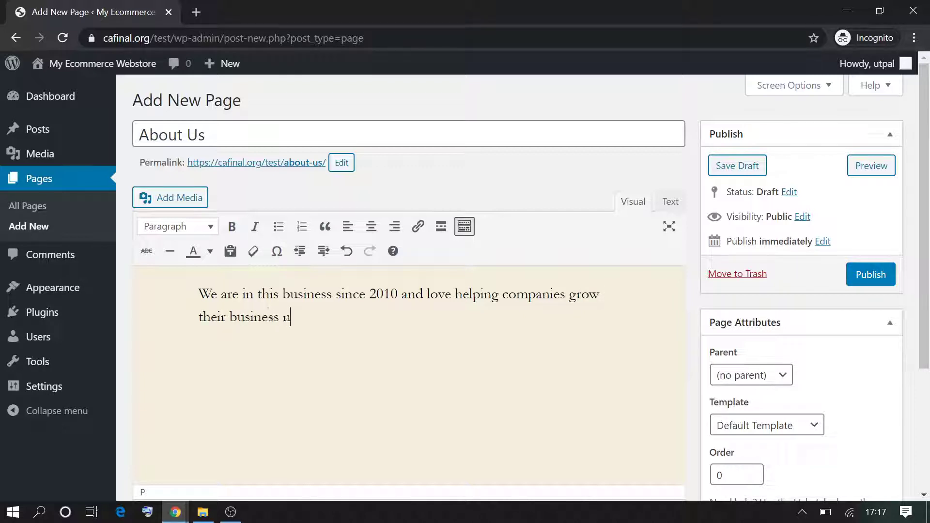
type("lly")
key("BackSpace")
key("BackSpace")
- Apply strikethrough to the word "since" in the body text and place the cursor below the paragraph
double_click(352, 294)
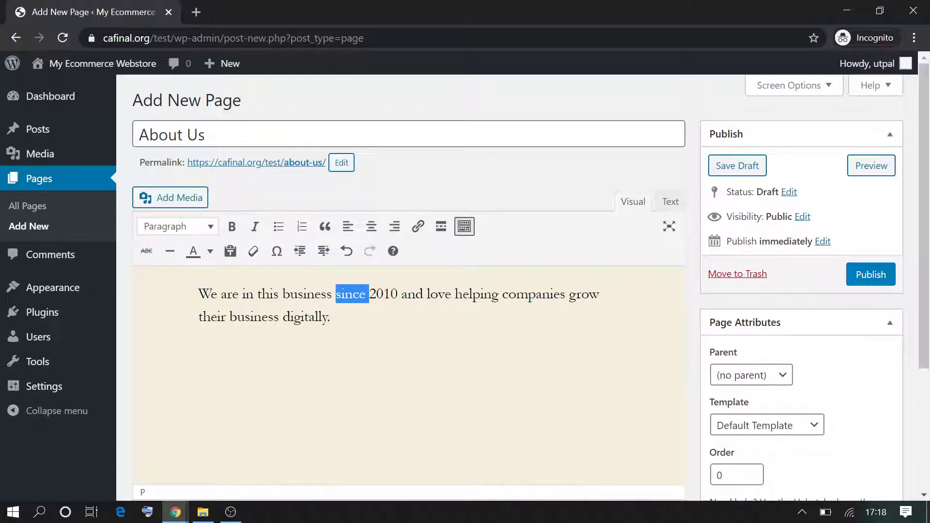
left_click(147, 251)
left_click(395, 385)
- Publish the About Us page with its default page attributes
scroll(394, 385, "down", 2)
scroll(395, 385, "down", 1)
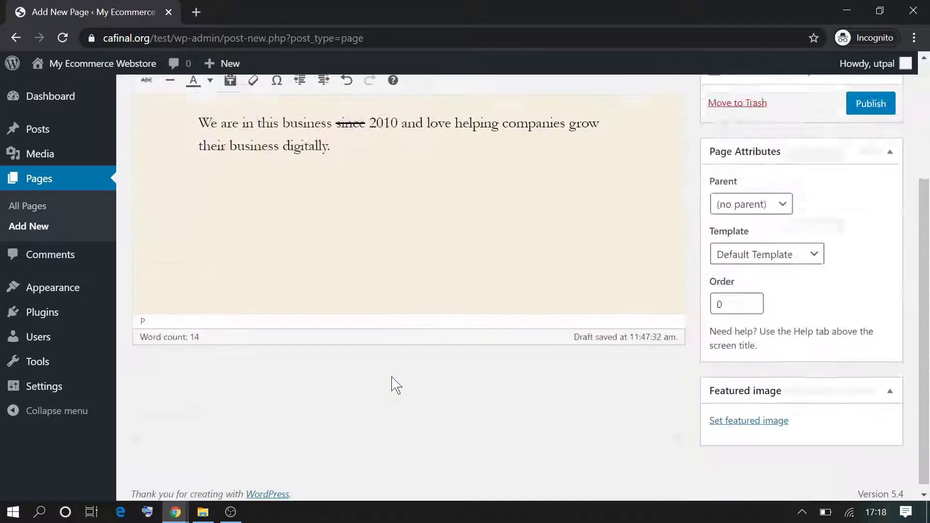
scroll(395, 385, "up", 3)
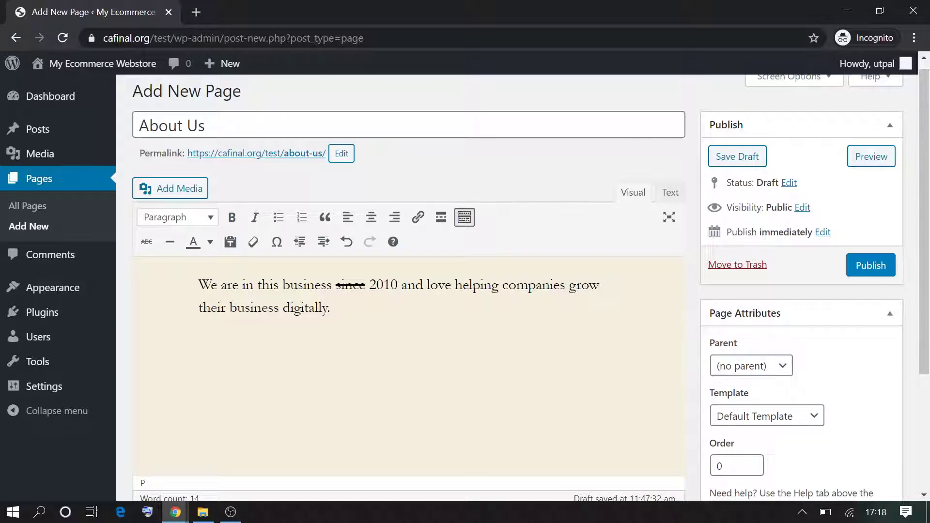
scroll(717, 454, "down", 4)
scroll(717, 453, "up", 4)
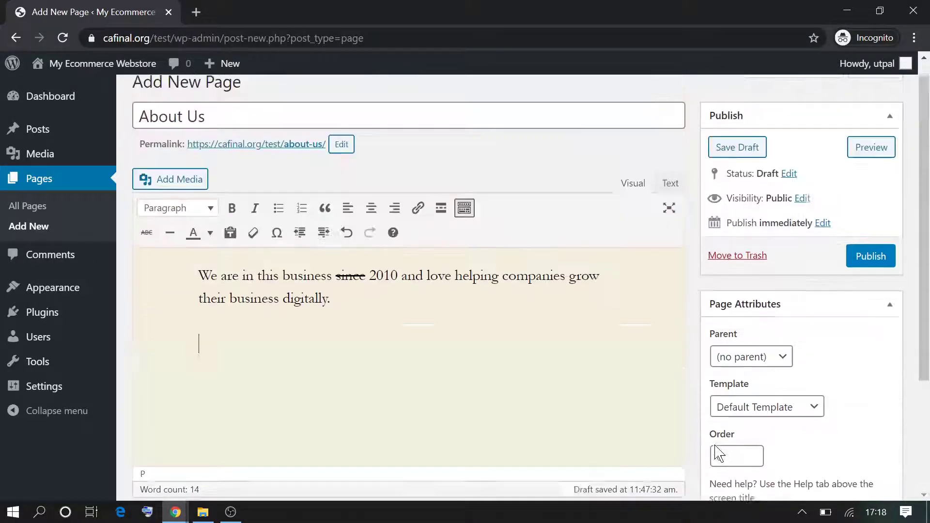
scroll(722, 455, "down", 3)
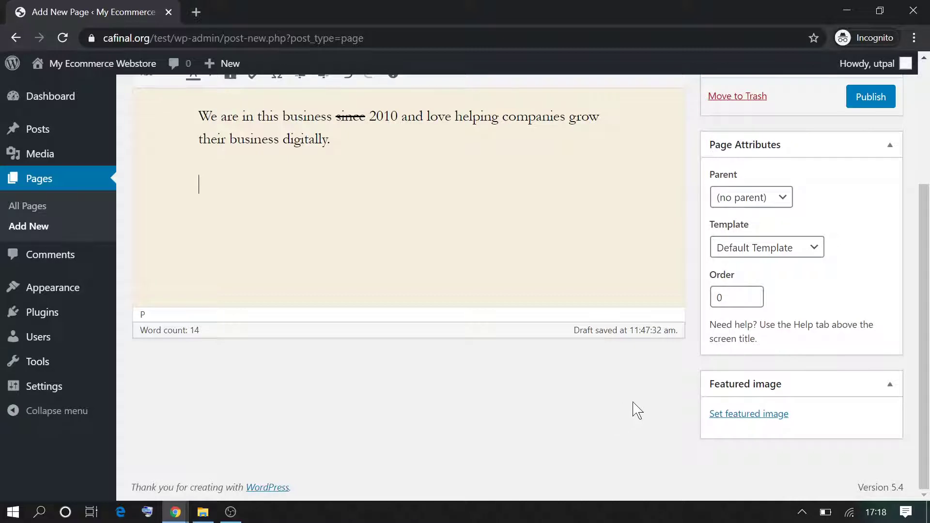
scroll(544, 444, "up", 3)
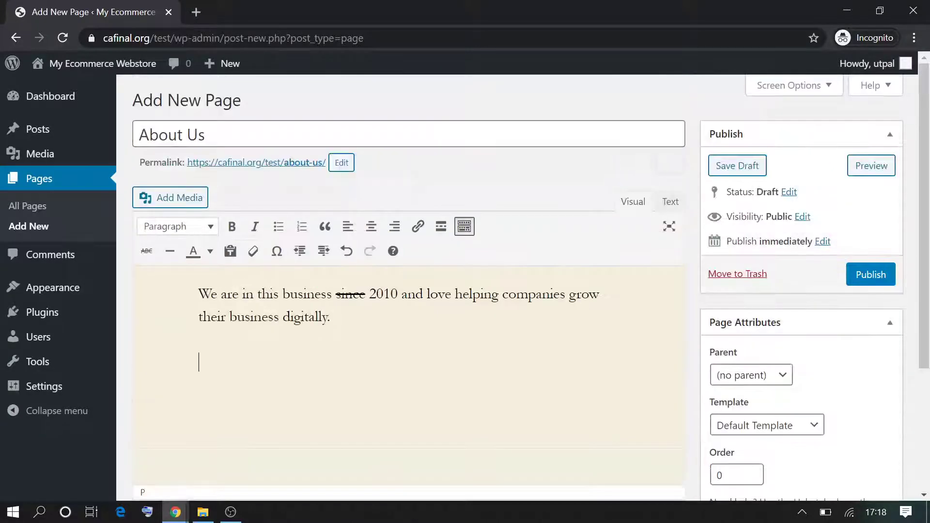
left_click(873, 272)
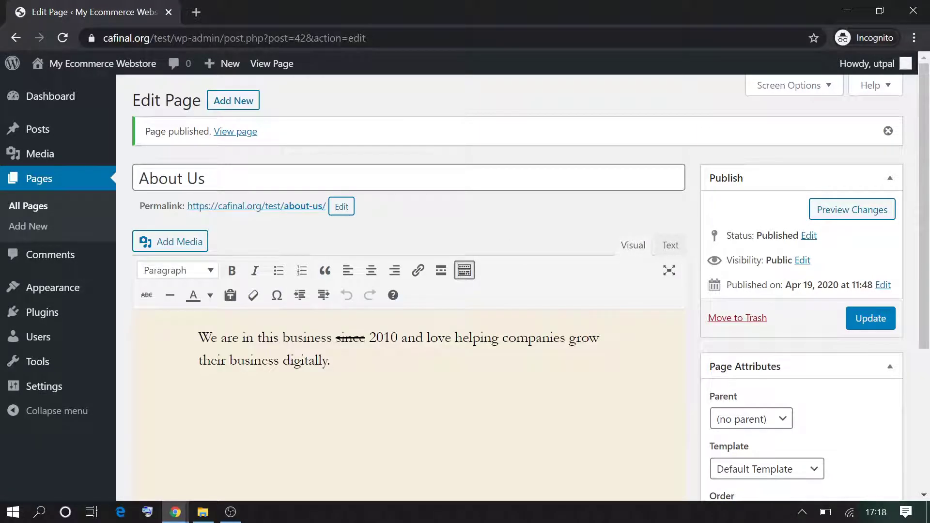
- Copy the body sentence, paste it repeatedly as a long second paragraph, and update the page
key("Return")
key("ctrl+a")
key("ctrl+c")
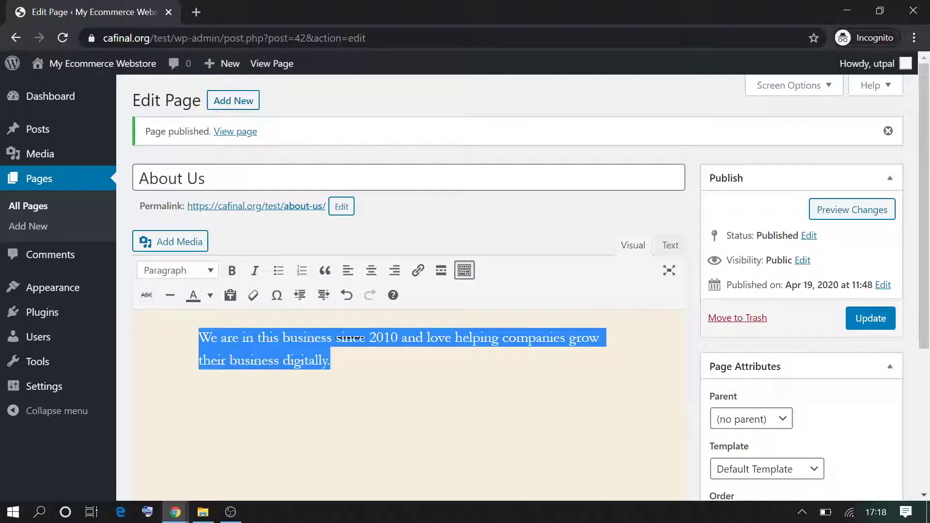
left_click(221, 338)
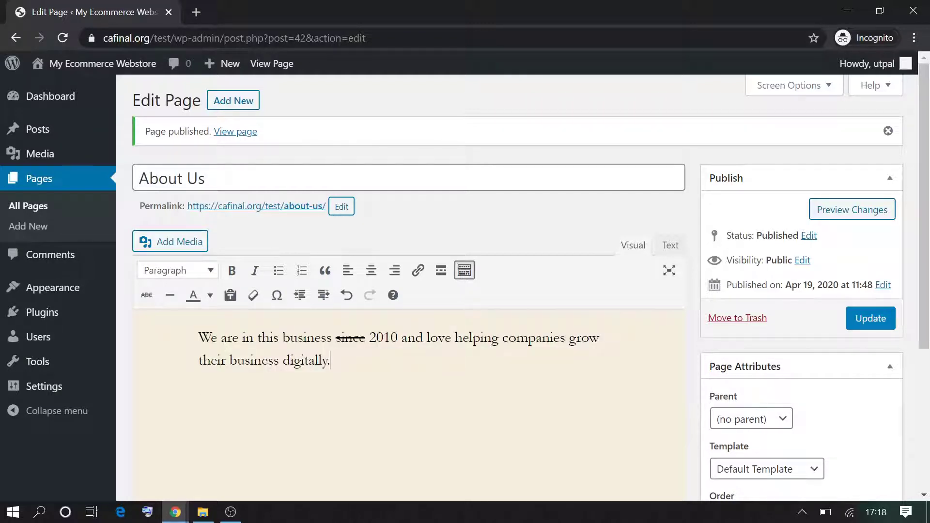
key("Return")
key("ctrl+v")
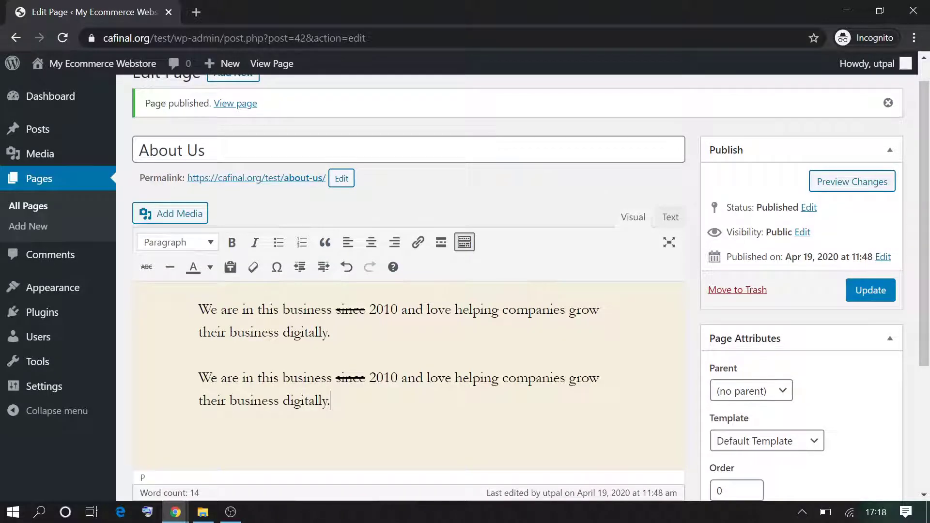
key("ctrl+v")
key("ctrl+v")
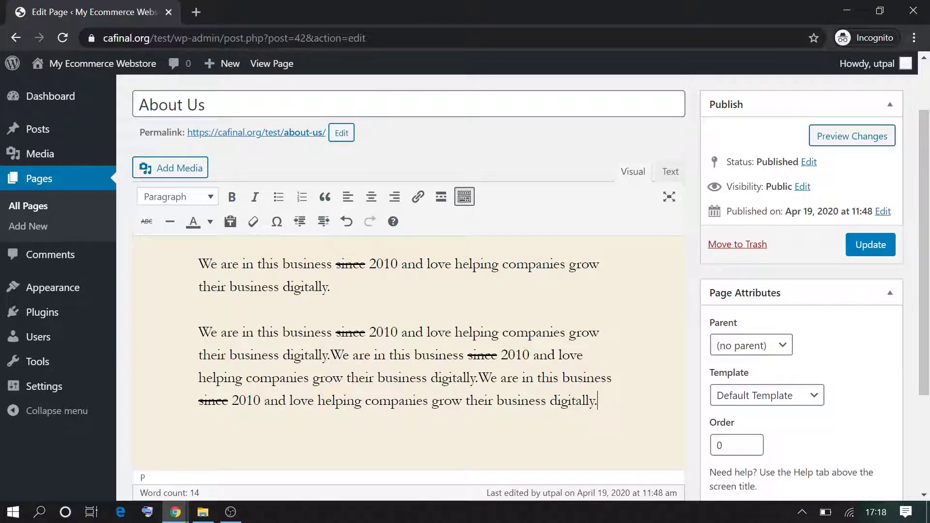
key("ctrl+v")
key("ctrl+v")
key("ctrl+v")
key("ctrl+v")
key("ctrl+v")
key("ctrl+v")
key("ctrl+v")
key("ctrl+v")
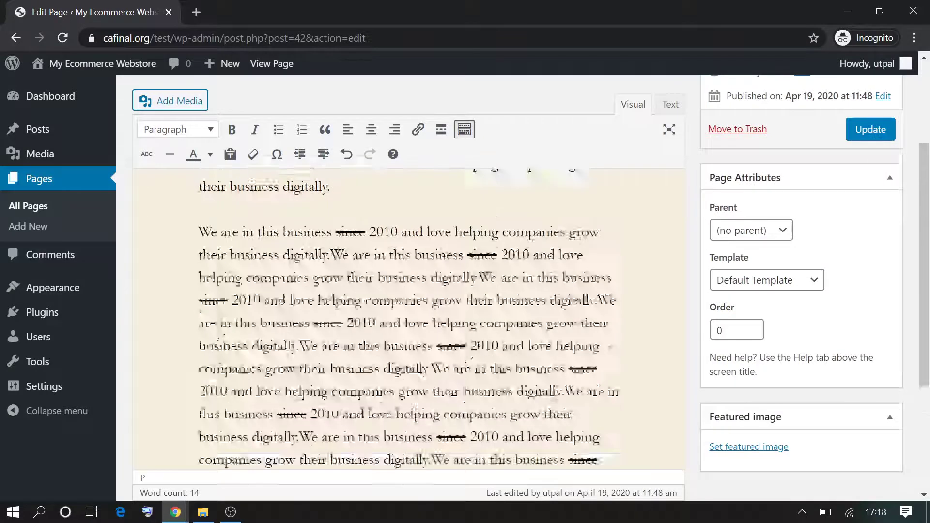
scroll(827, 336, "up", 4)
left_click(872, 318)
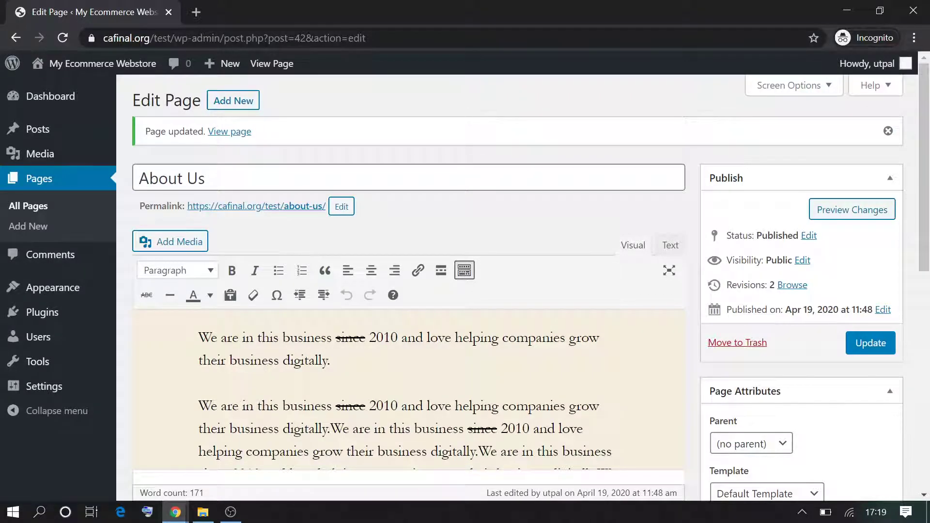
- Delete all body content of the About Us page and update the page
scroll(407, 290, "down", 5)
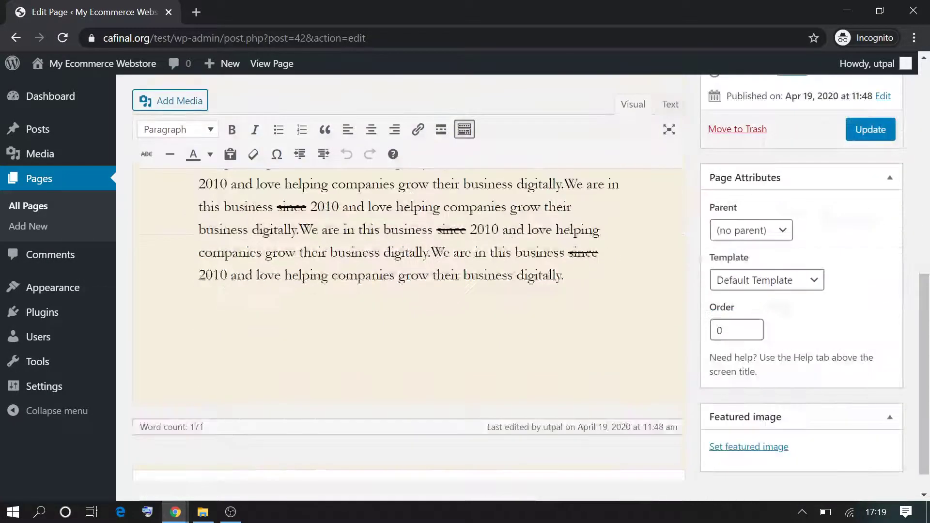
scroll(758, 338, "up", 5)
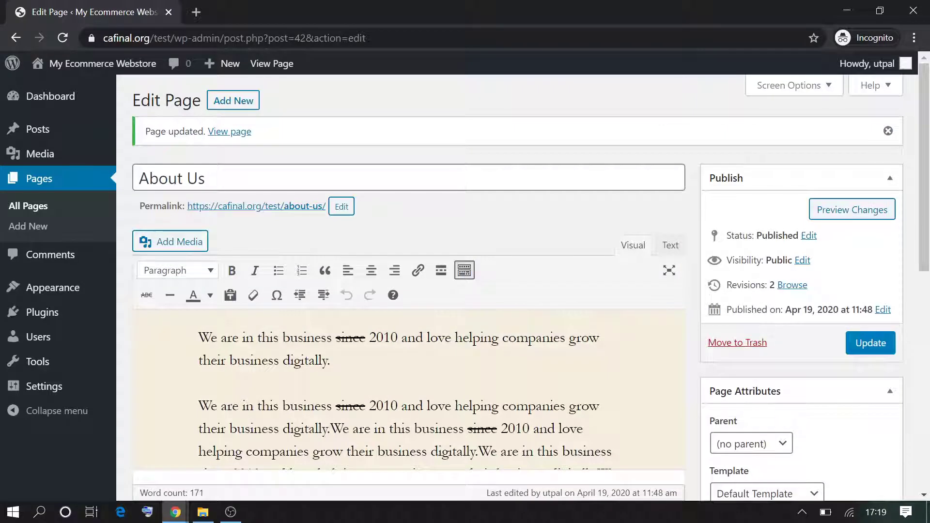
triple_click(746, 285)
double_click(746, 286)
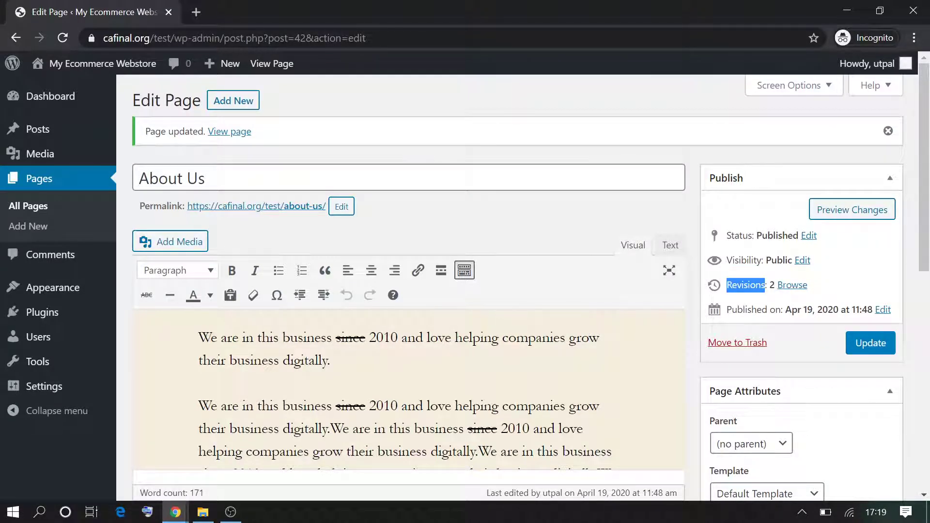
left_click(528, 338)
key("ctrl+a")
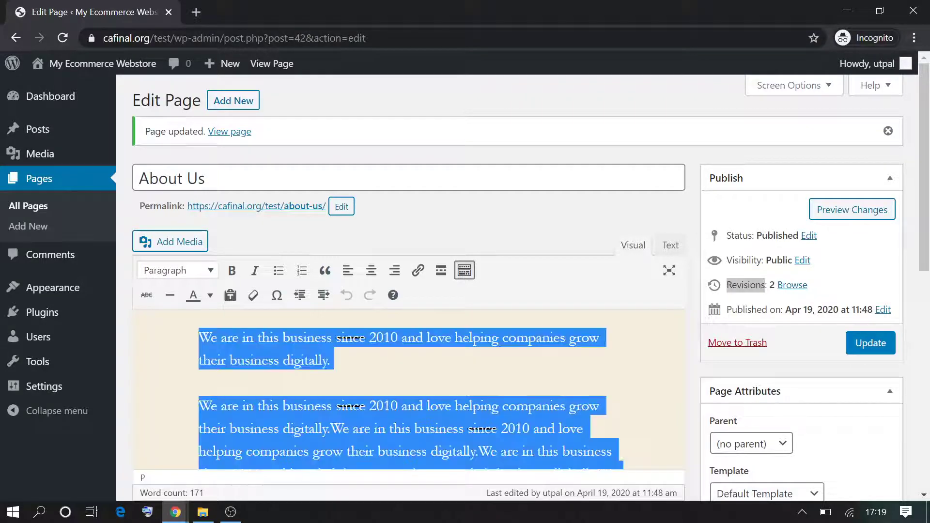
key("BackSpace")
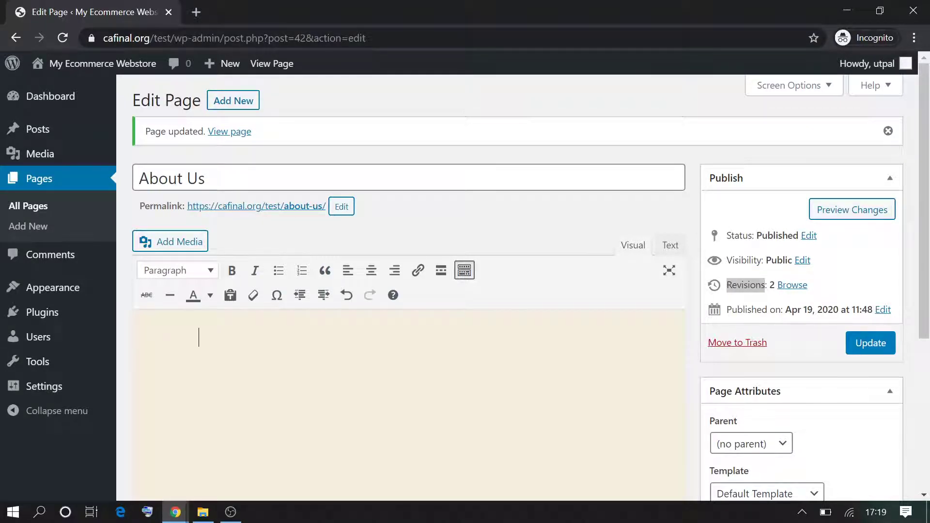
left_click(888, 351)
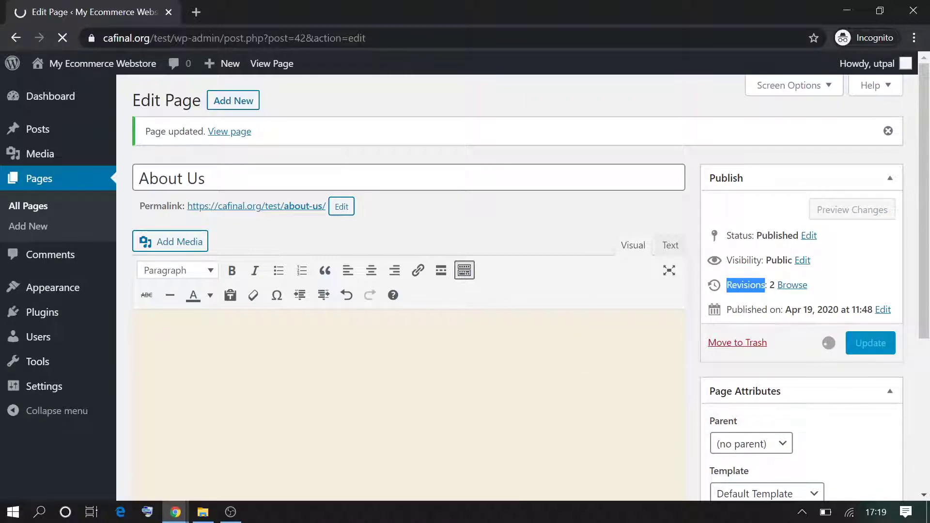
- View the live About Us page in a new tab, and return to its editor
right_click(224, 138)
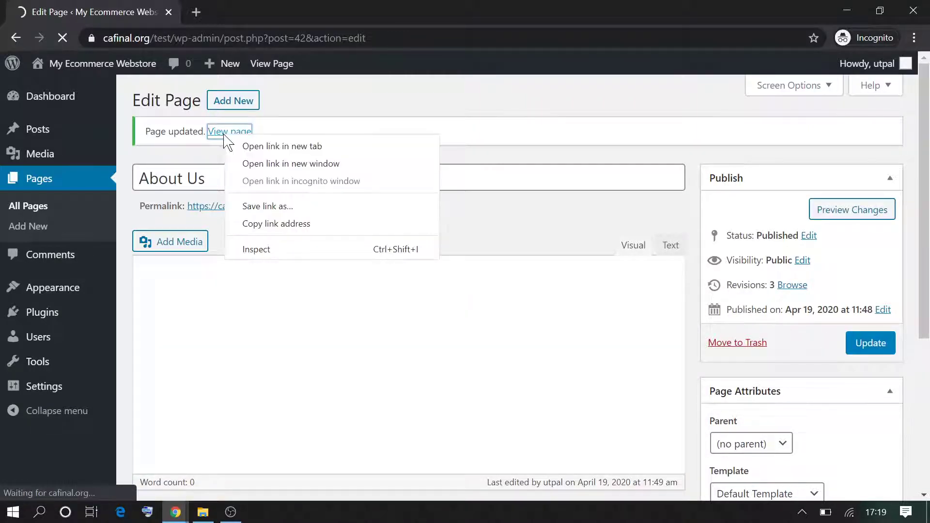
left_click(234, 145)
left_click(229, 9)
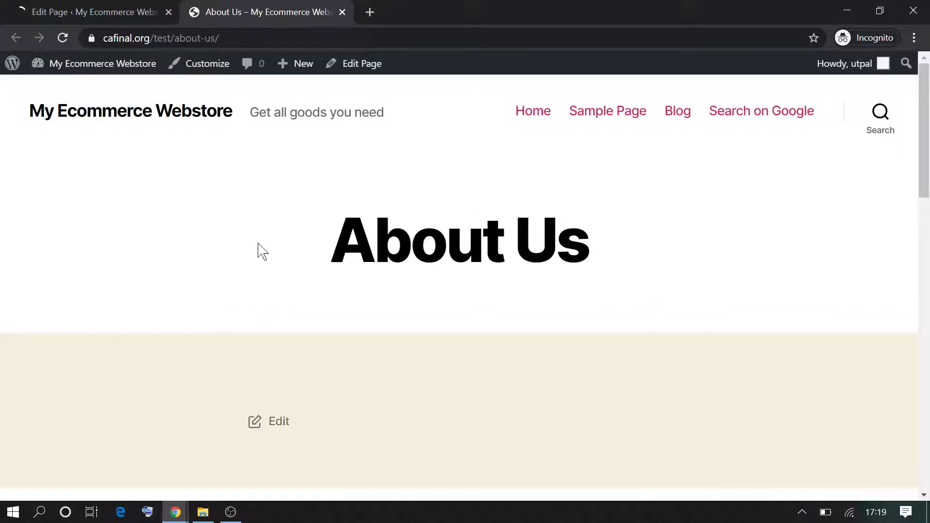
key("ctrl+shift+Tab")
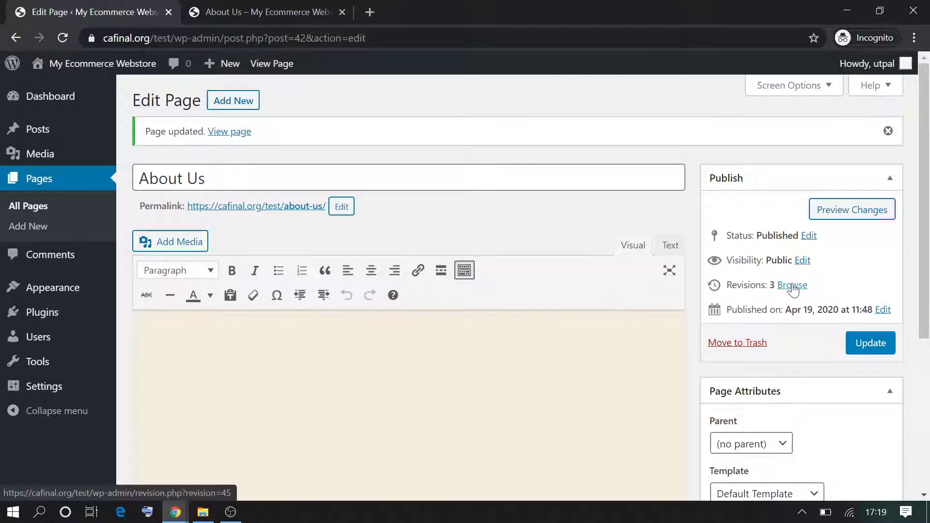
- Browse the About Us page's revisions and move the comparison back to the revision before the current one
left_click(791, 285)
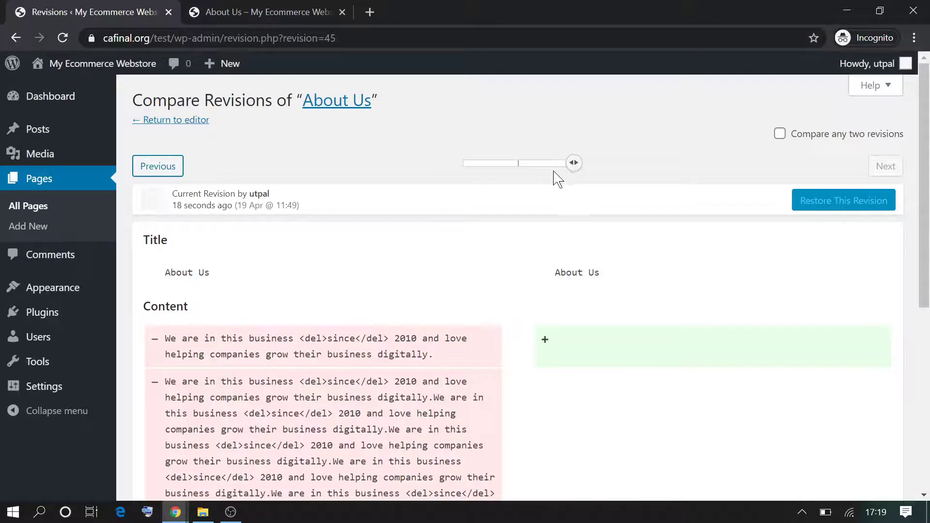
mouse_move(573, 163)
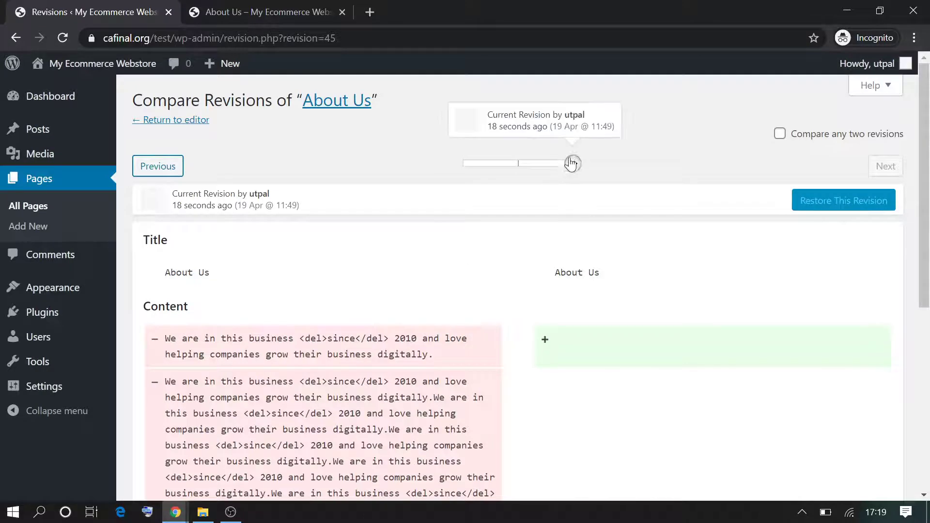
left_click_drag(573, 163, 522, 165)
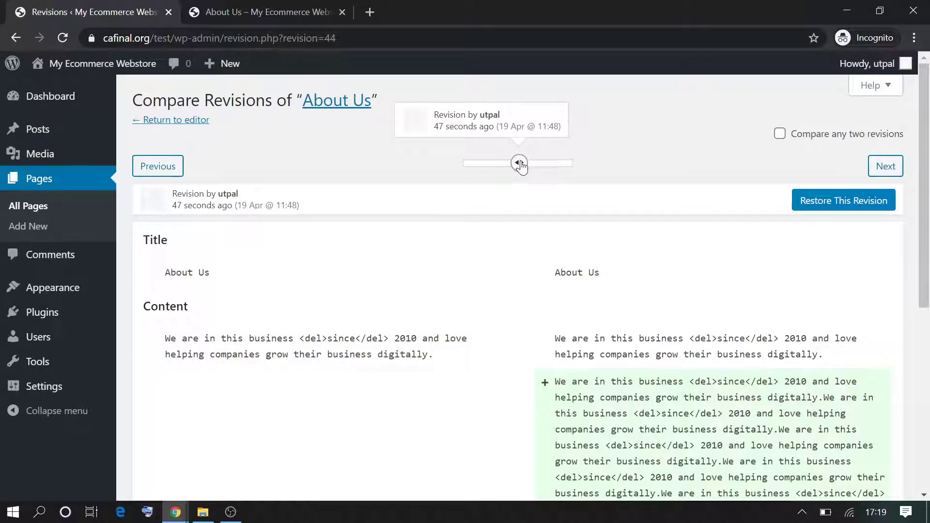
- Restore the About Us revision containing the long second paragraph and update the page
scroll(518, 291, "down", 10)
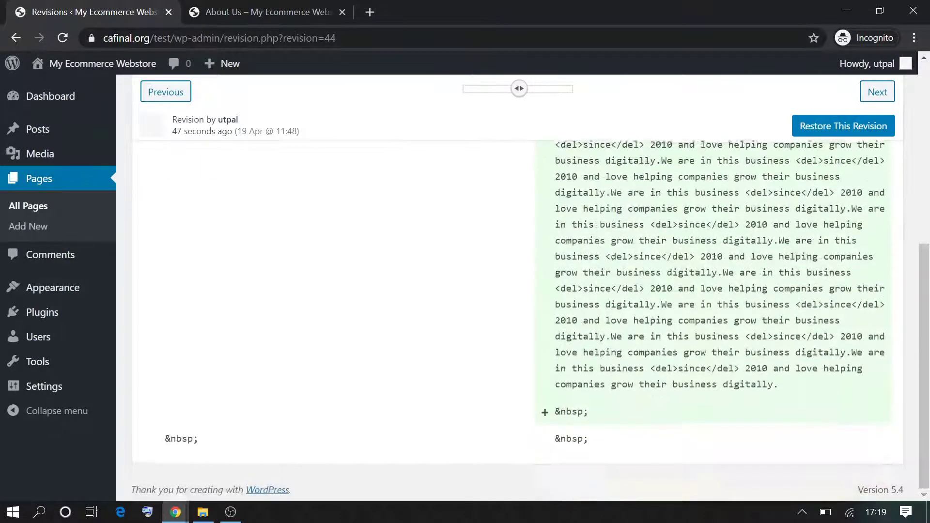
scroll(737, 285, "up", 10)
left_click(851, 209)
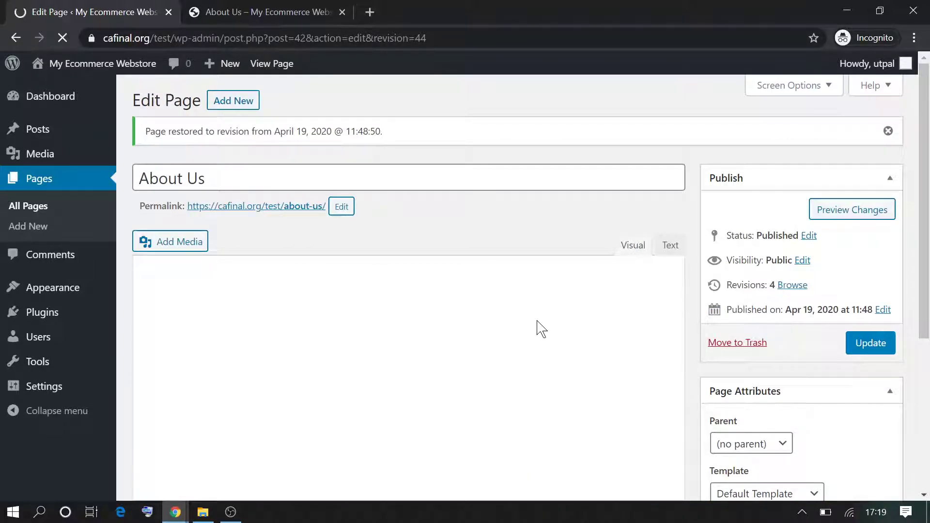
scroll(536, 330, "down", 10)
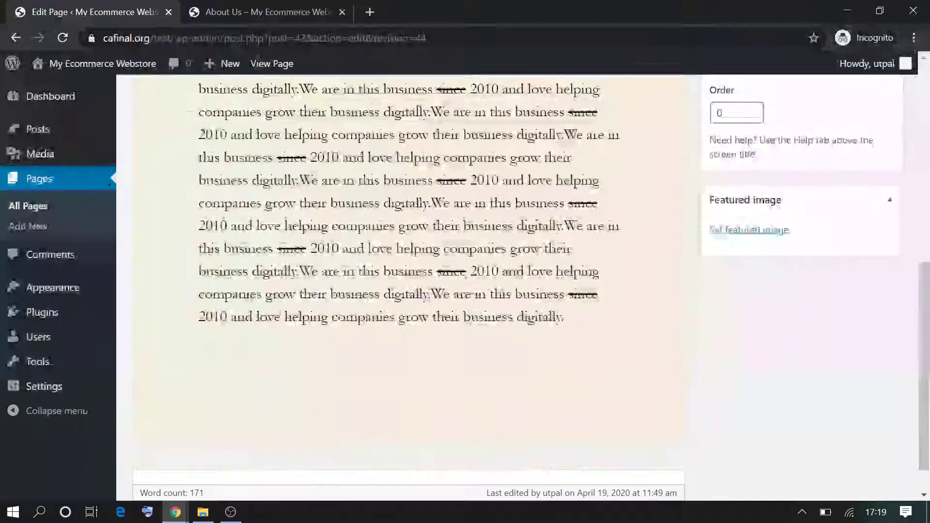
scroll(856, 297, "up", 10)
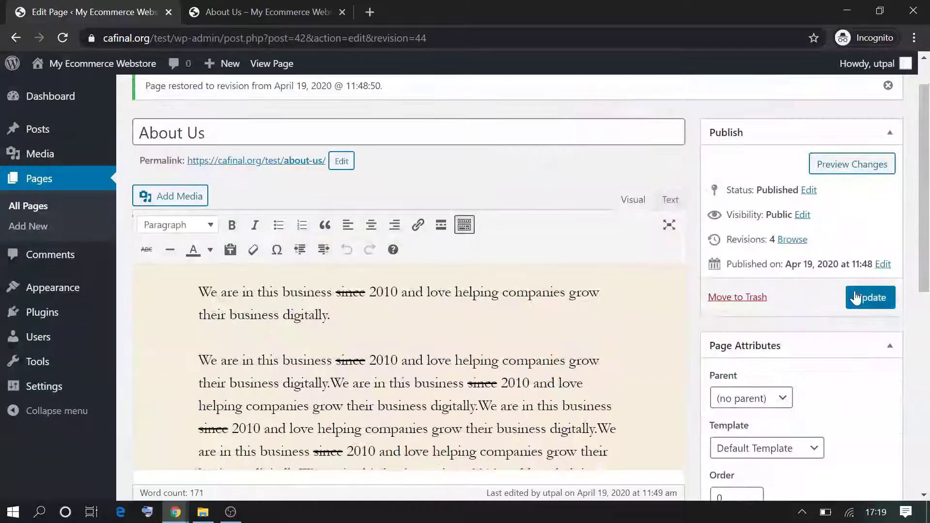
left_click(856, 297)
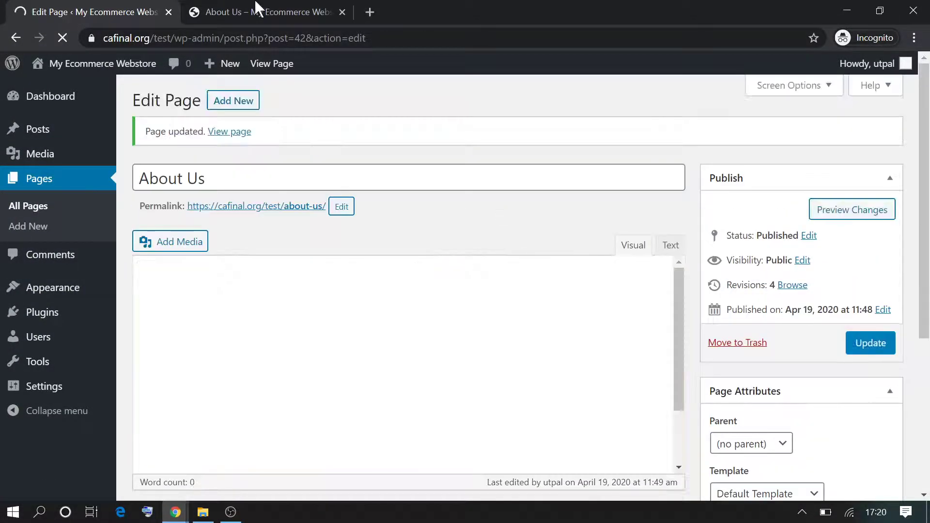
- Reload the live About Us page and look through its content down to the end of the text
left_click(258, 9)
left_click(58, 38)
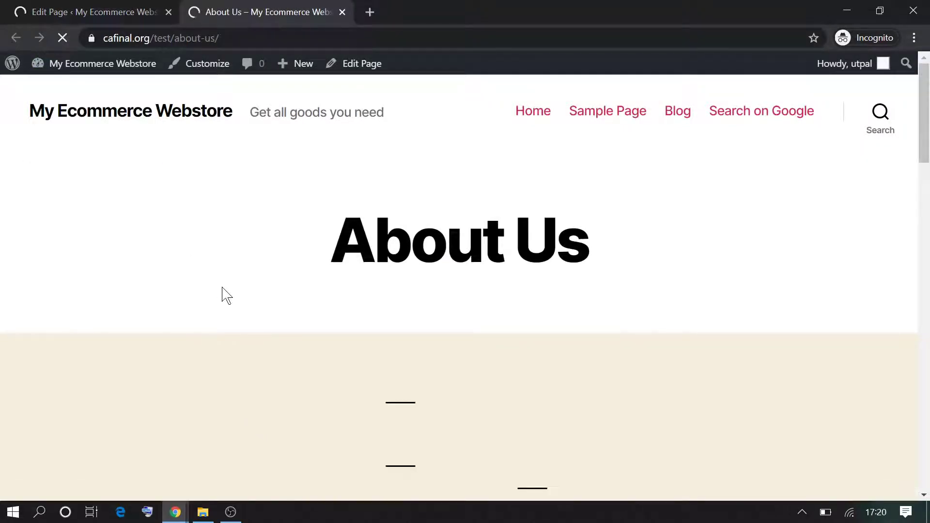
scroll(227, 296, "down", 7)
scroll(226, 295, "down", 4)
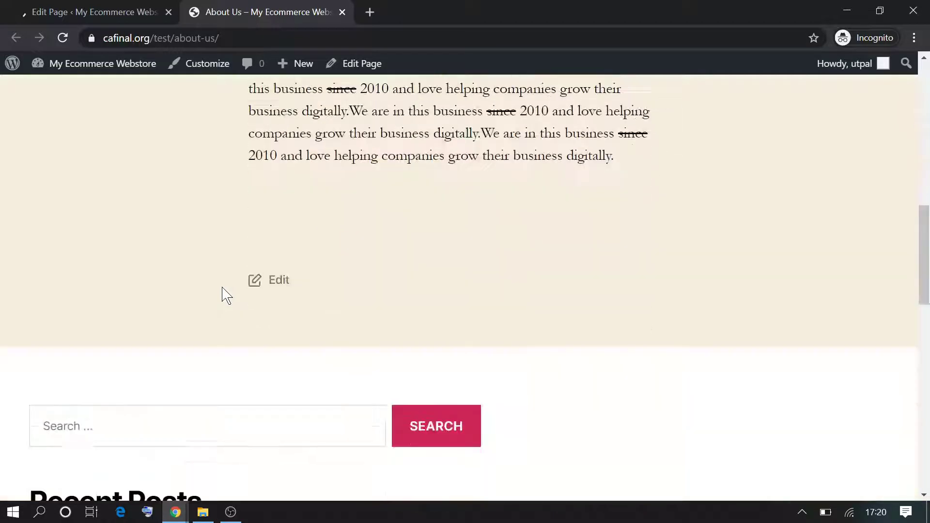
scroll(227, 296, "up", 11)
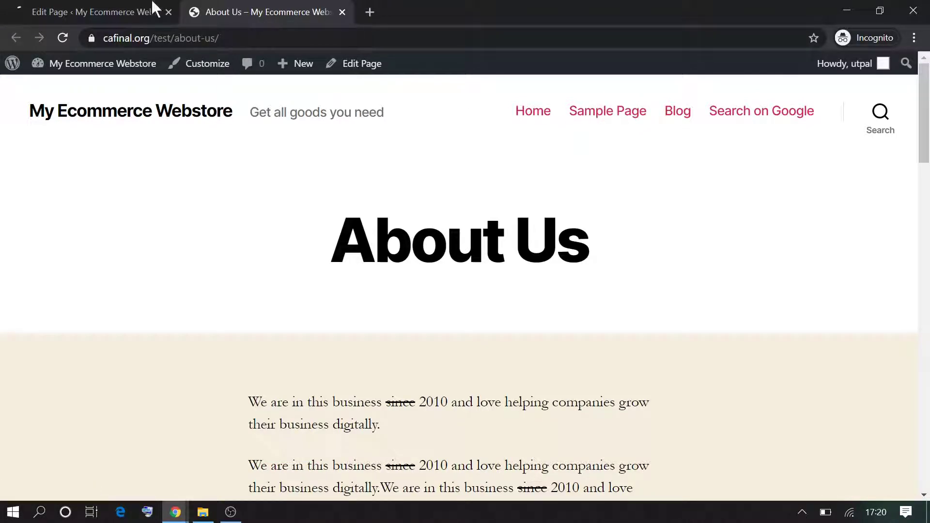
- Open the site's menu management from the admin area and remove the Sample Page item from Main Menu
left_click(97, 12)
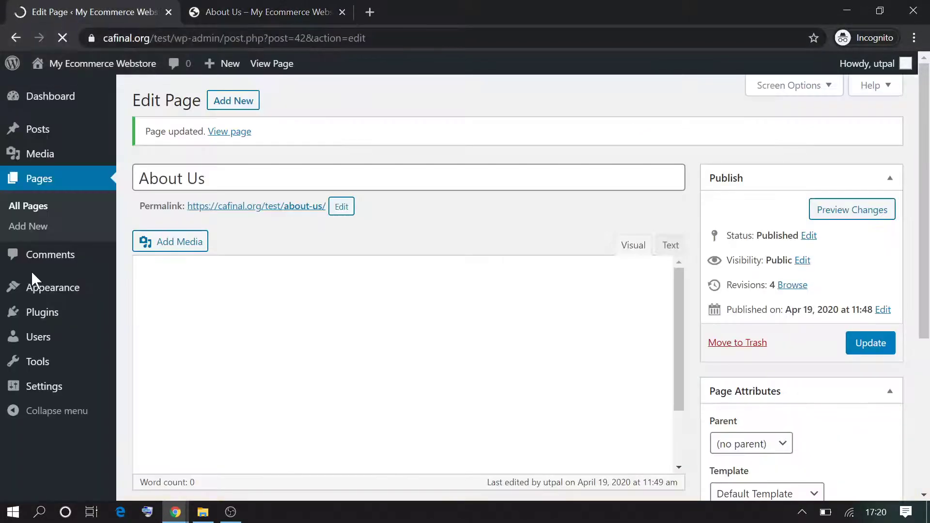
mouse_move(31, 290)
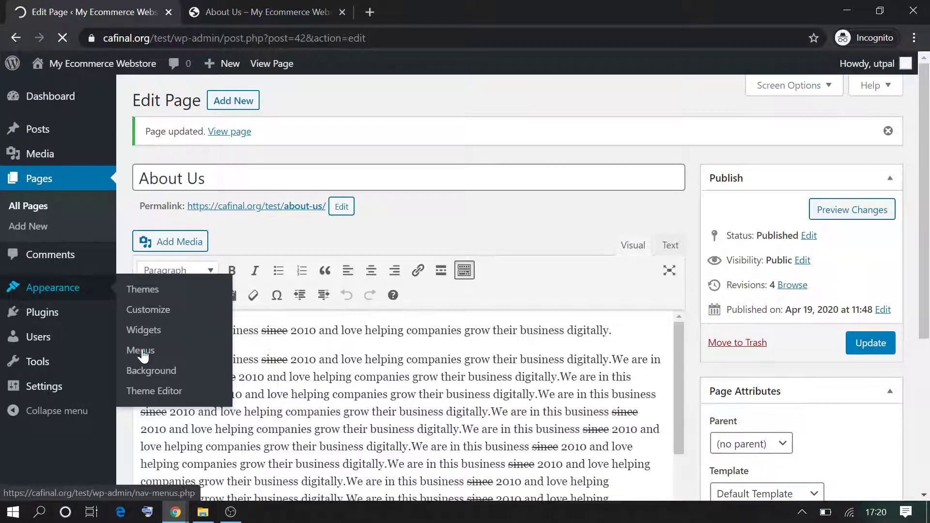
left_click(138, 351)
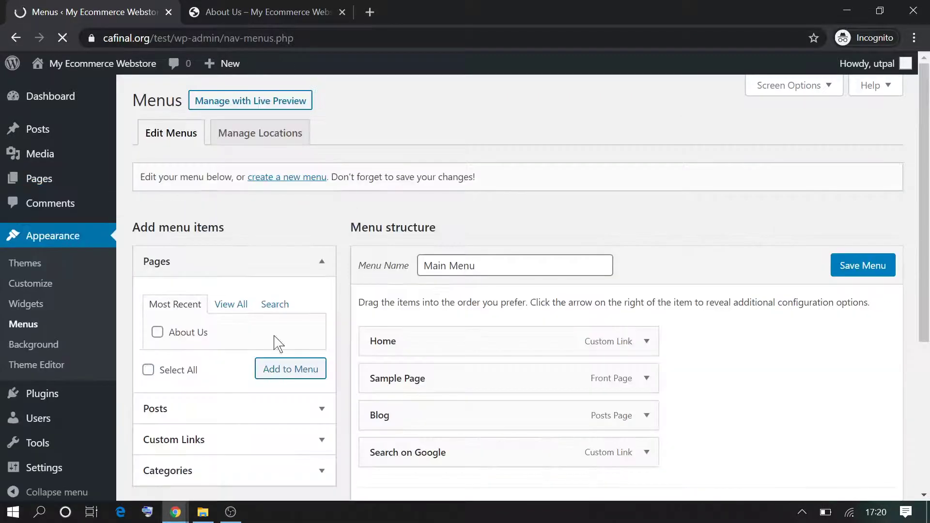
left_click(641, 387)
scroll(641, 390, "down", 2)
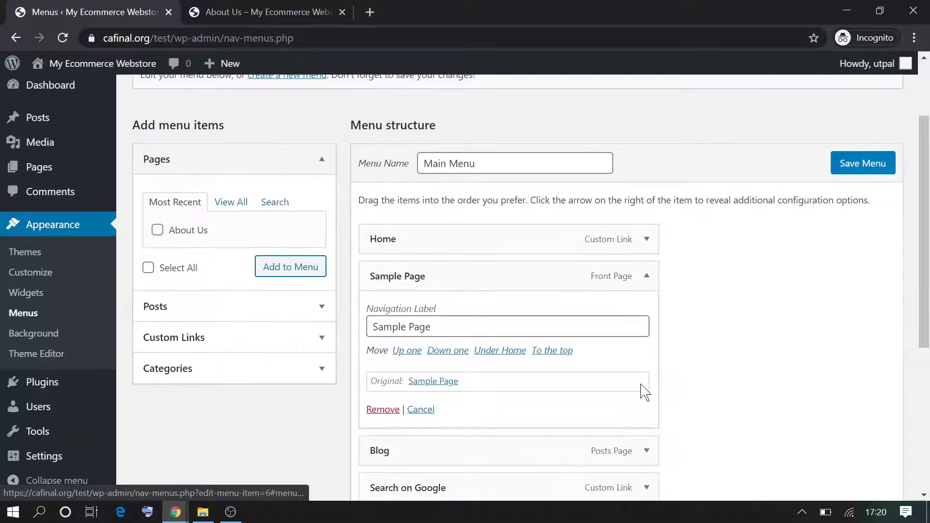
left_click(380, 408)
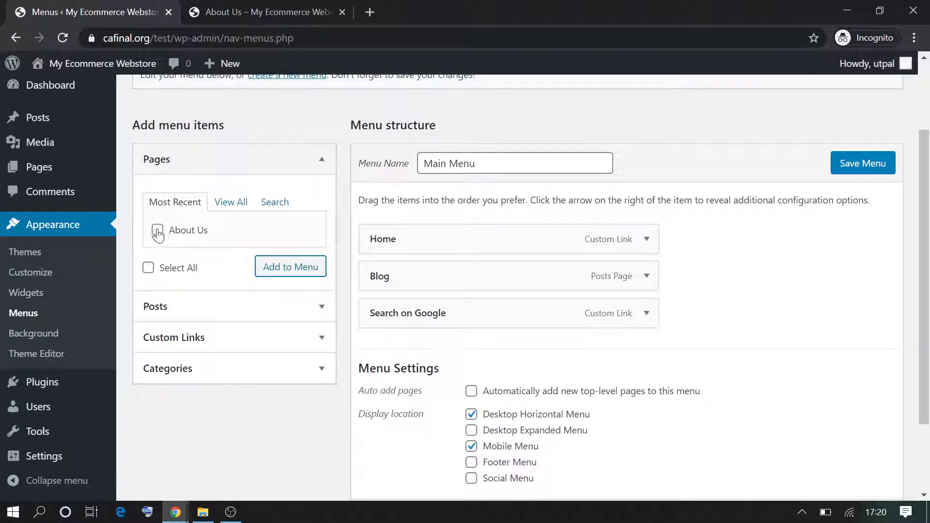
- Add the About Us page to Main Menu, place it between Home and Blog, and save the menu
left_click(274, 272)
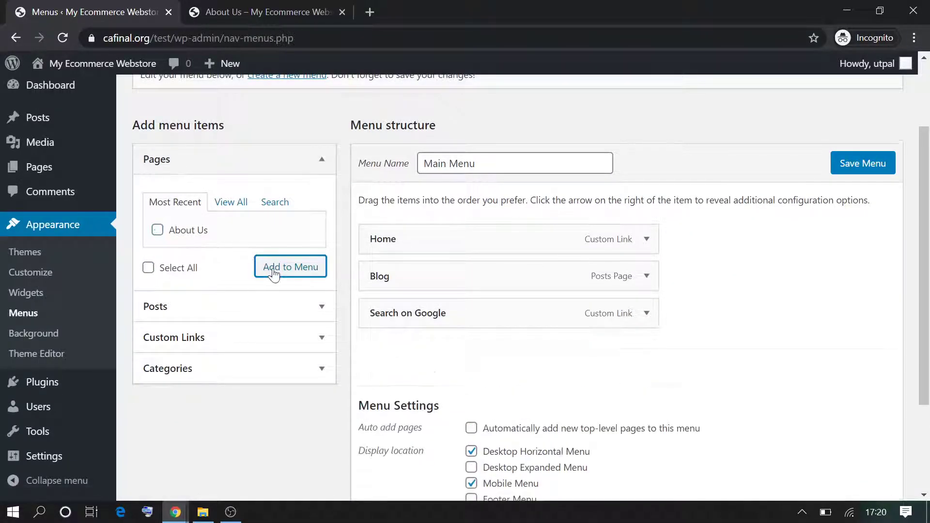
left_click_drag(384, 257, 400, 268)
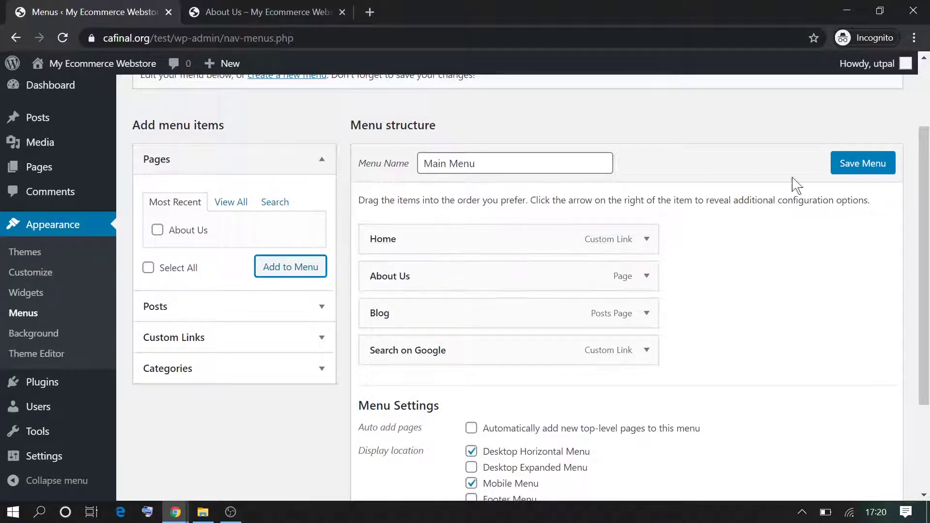
left_click(837, 169)
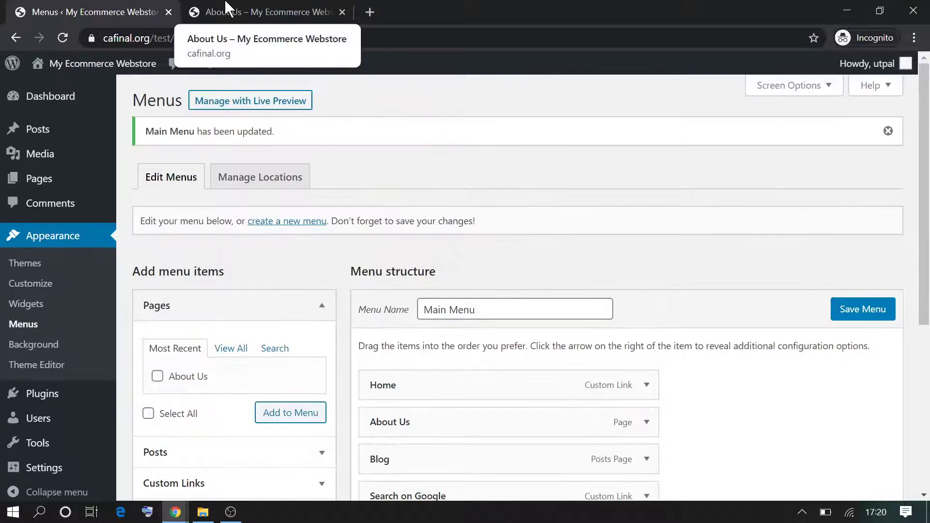
- Reload the live About Us page and check its navigation menu and body content
left_click(252, 10)
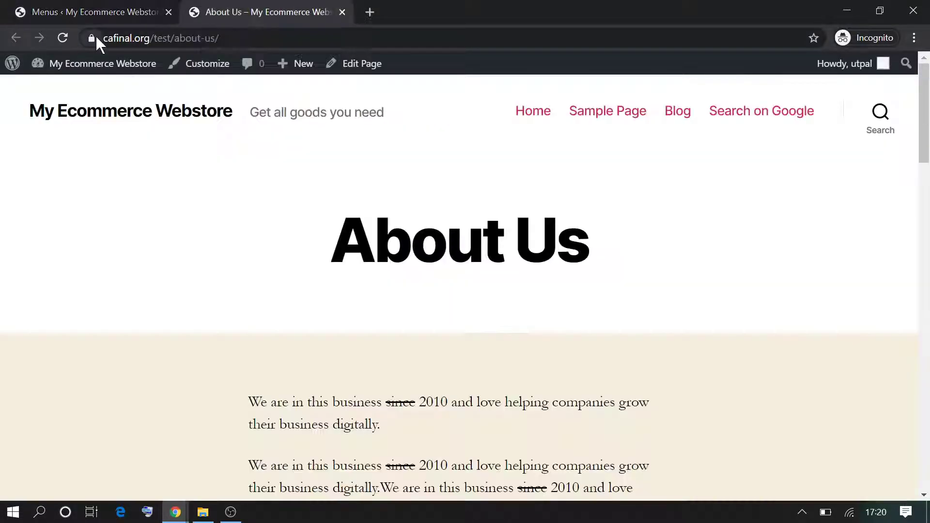
left_click(63, 37)
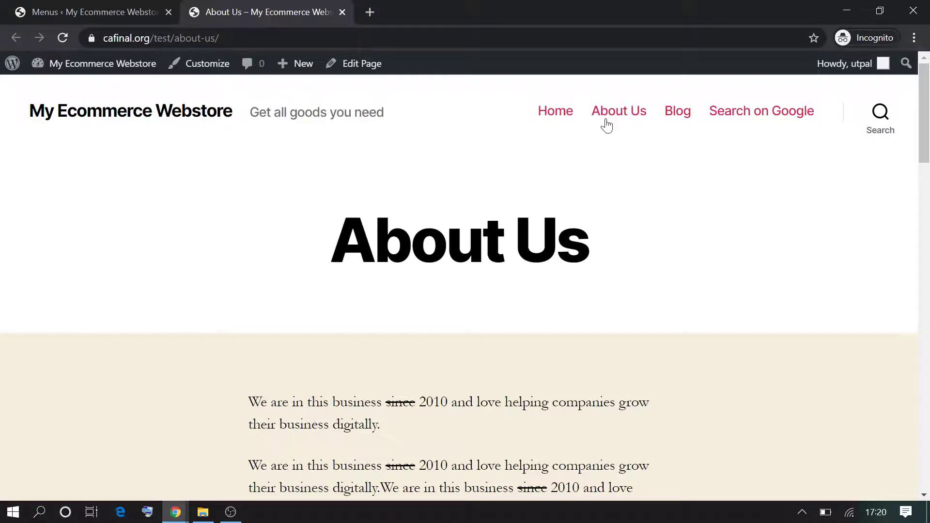
scroll(504, 365, "down", 6)
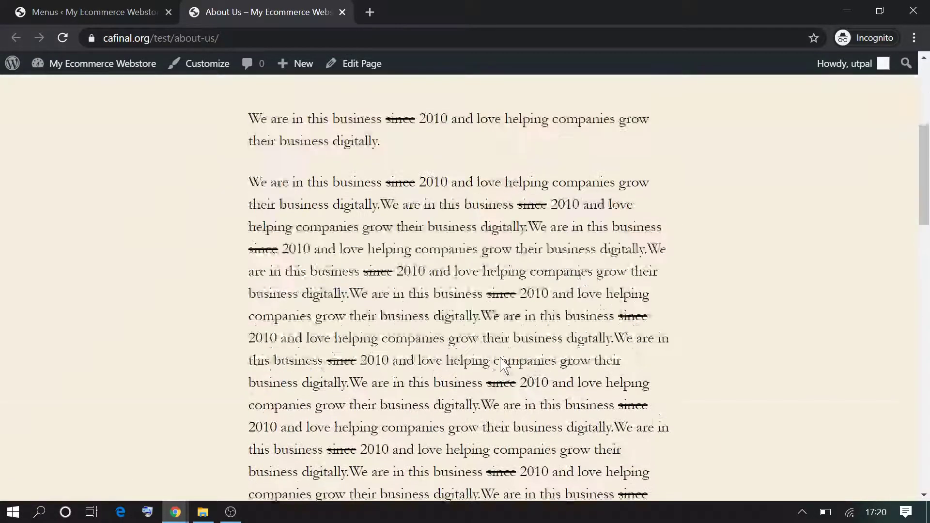